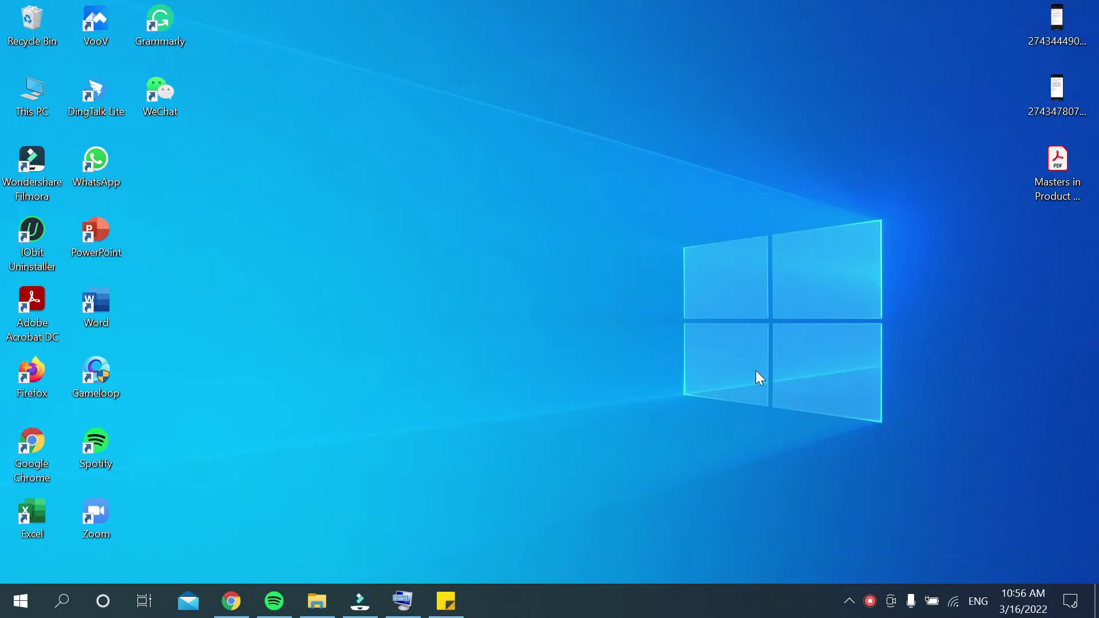
Launch PowerPoint, start a Blank Presentation and add a Blank-layout second slide
double_click(107, 243)
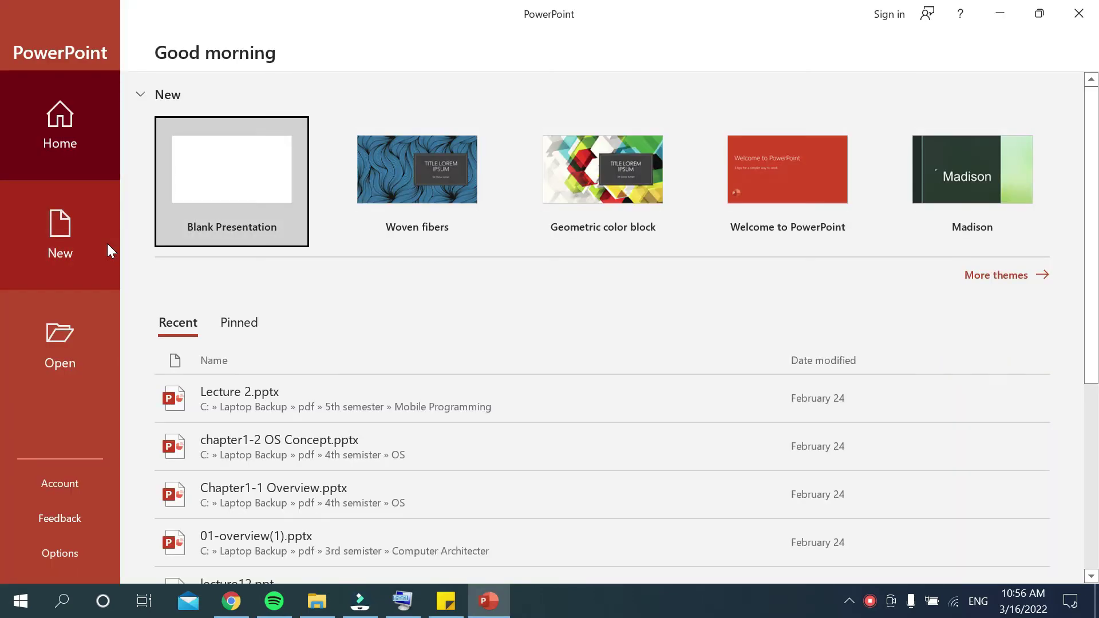
left_click(255, 165)
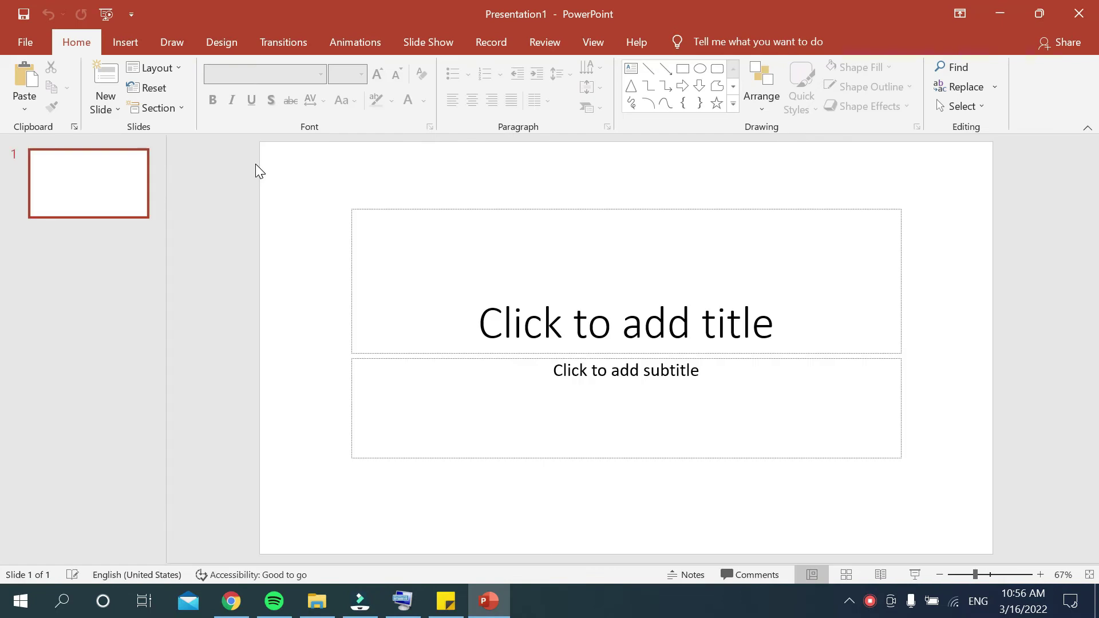
left_click(105, 108)
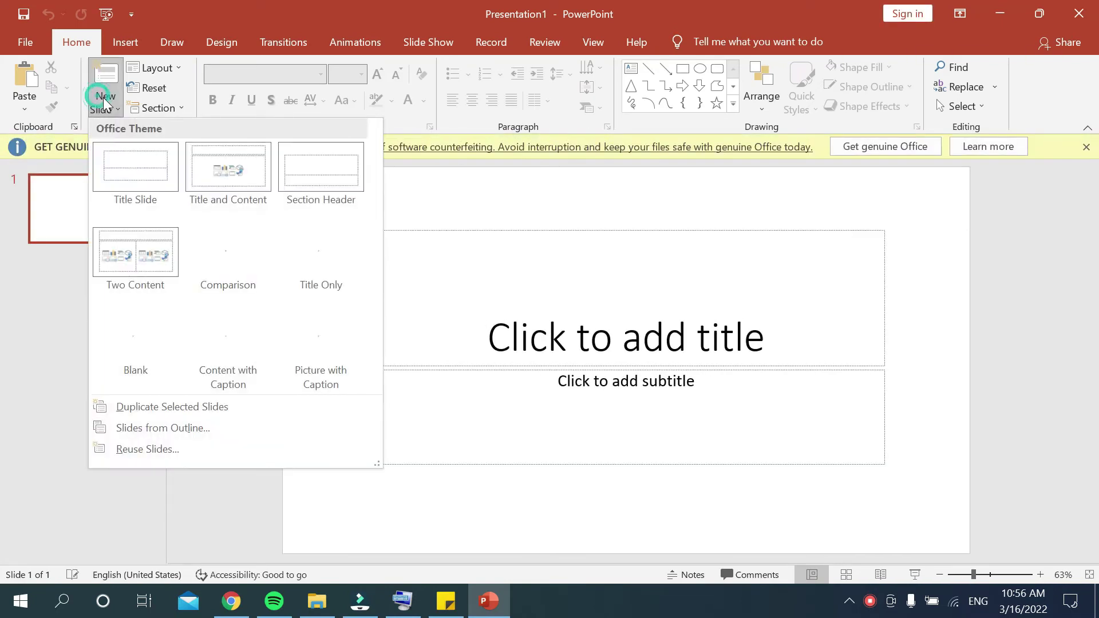
left_click(150, 335)
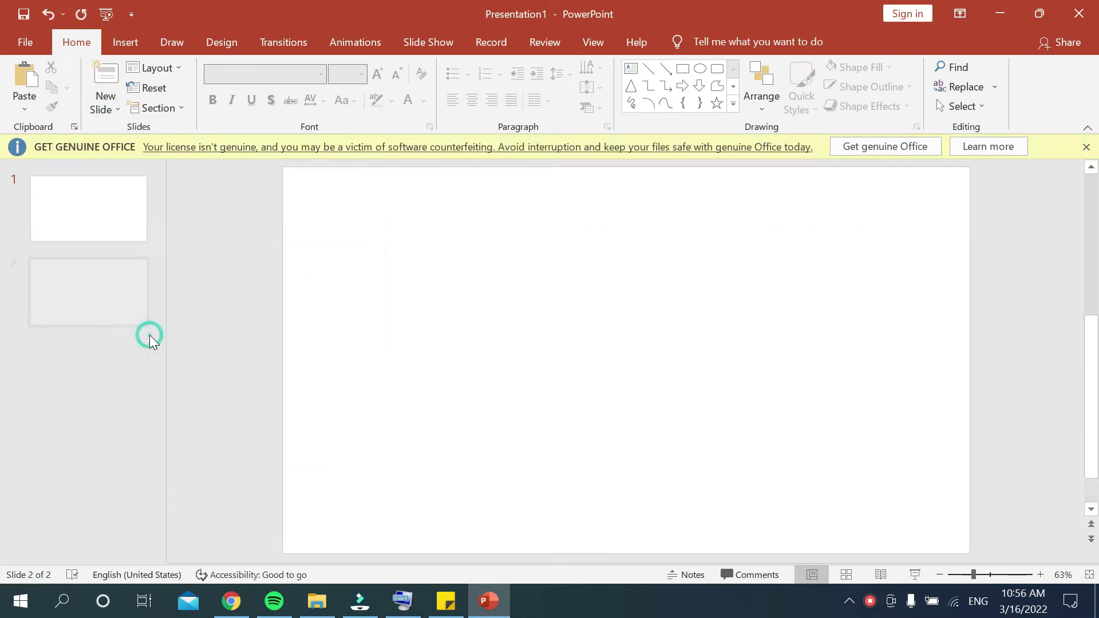
Select slide 2 and close the Get Genuine Office notification bar
left_click(105, 300)
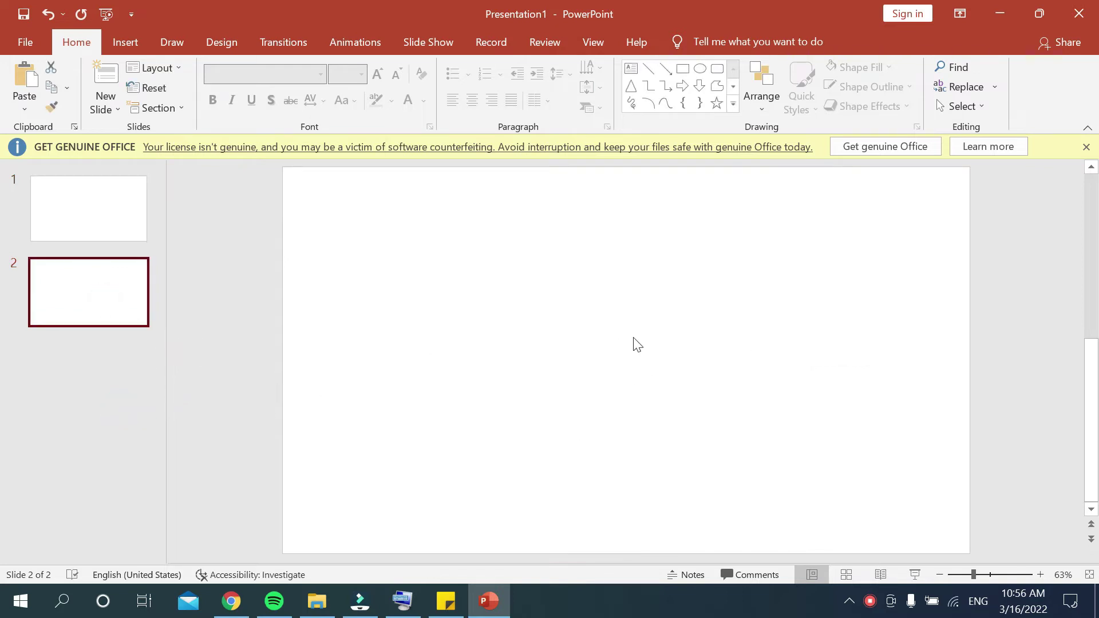
left_click(1087, 147)
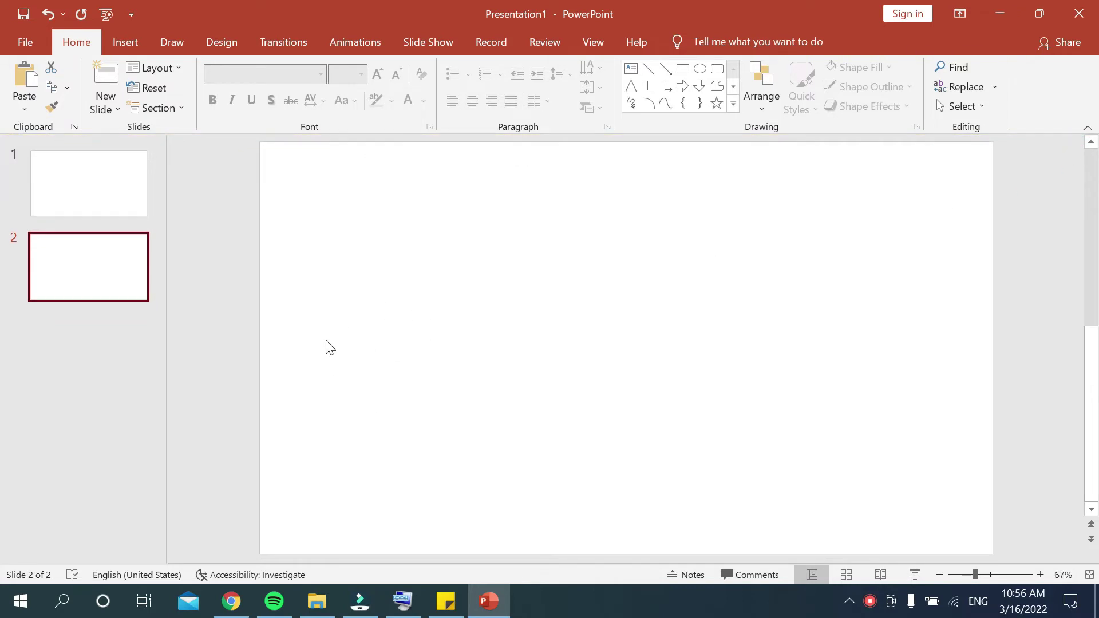
left_click(213, 295)
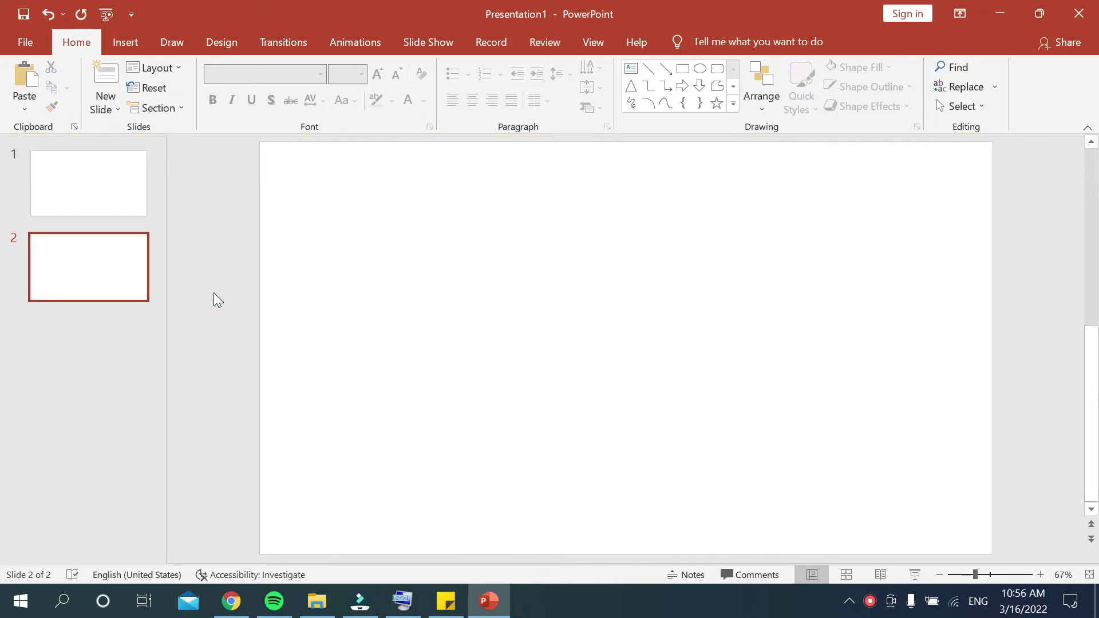
Draw an Insert > Shapes Rectangle from slide 2's top-left to bottom-right corner
left_click(126, 43)
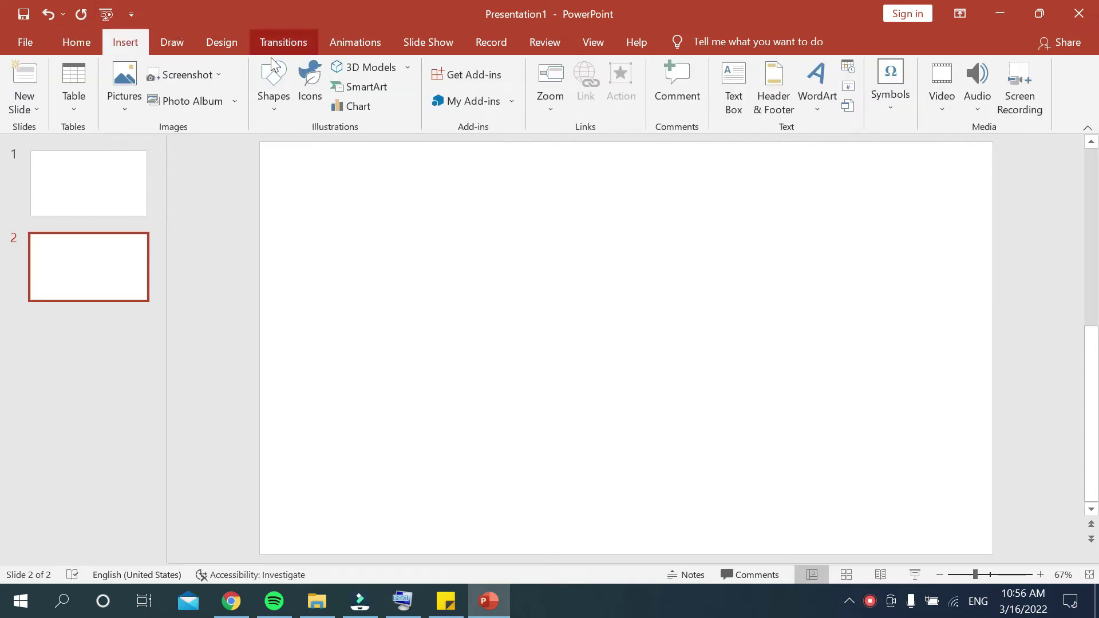
left_click(274, 104)
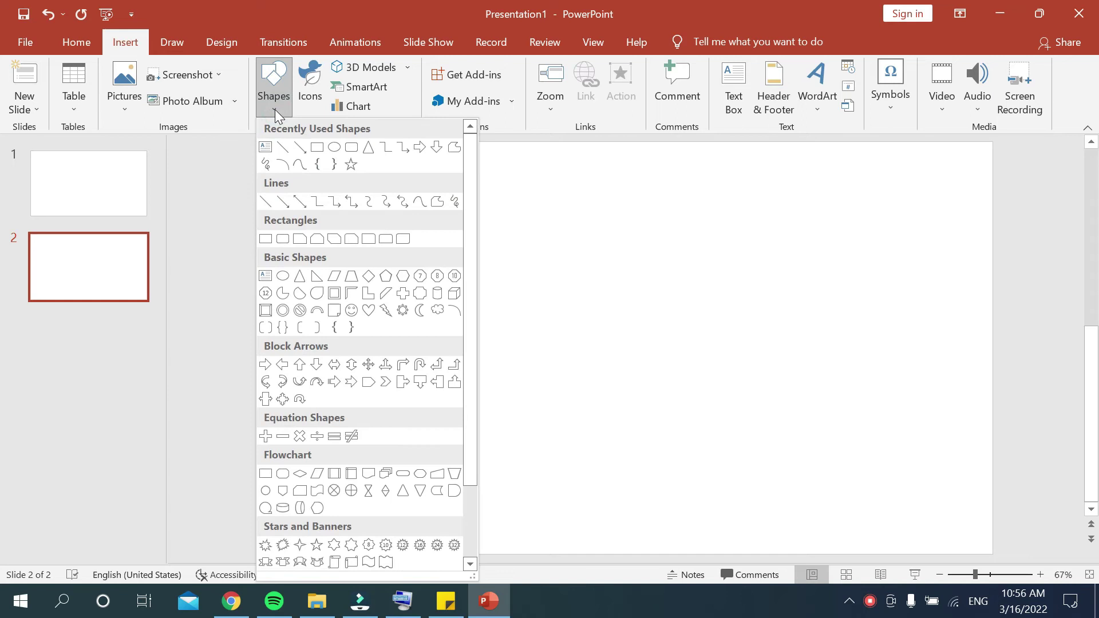
left_click(317, 148)
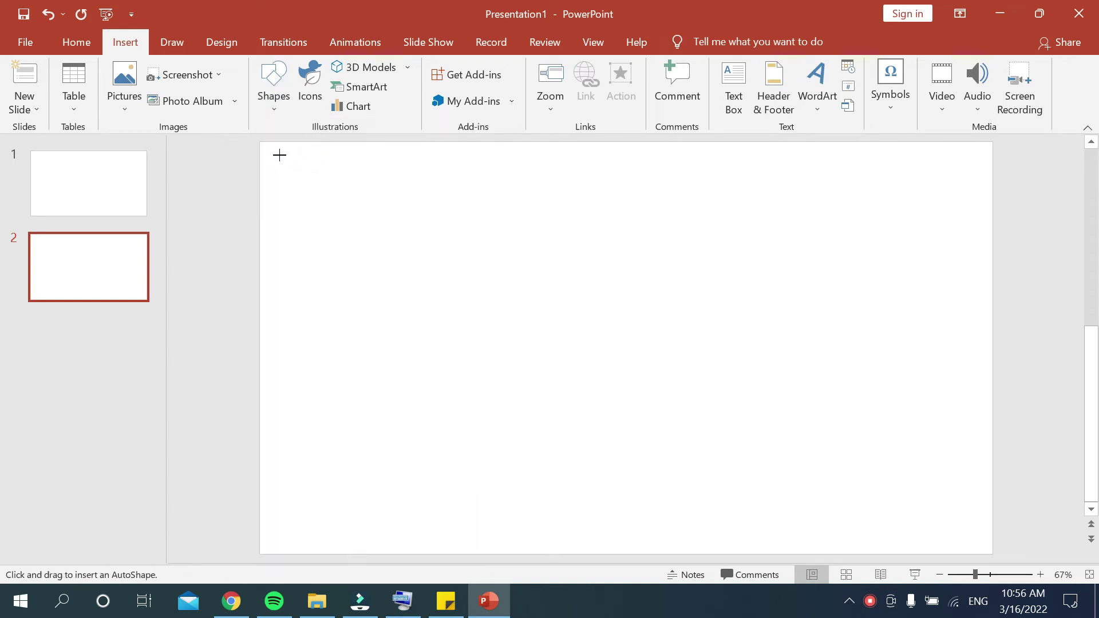
mouse_move(278, 154)
left_mouse_down()
mouse_move(904, 435)
mouse_move(981, 540)
left_mouse_up()
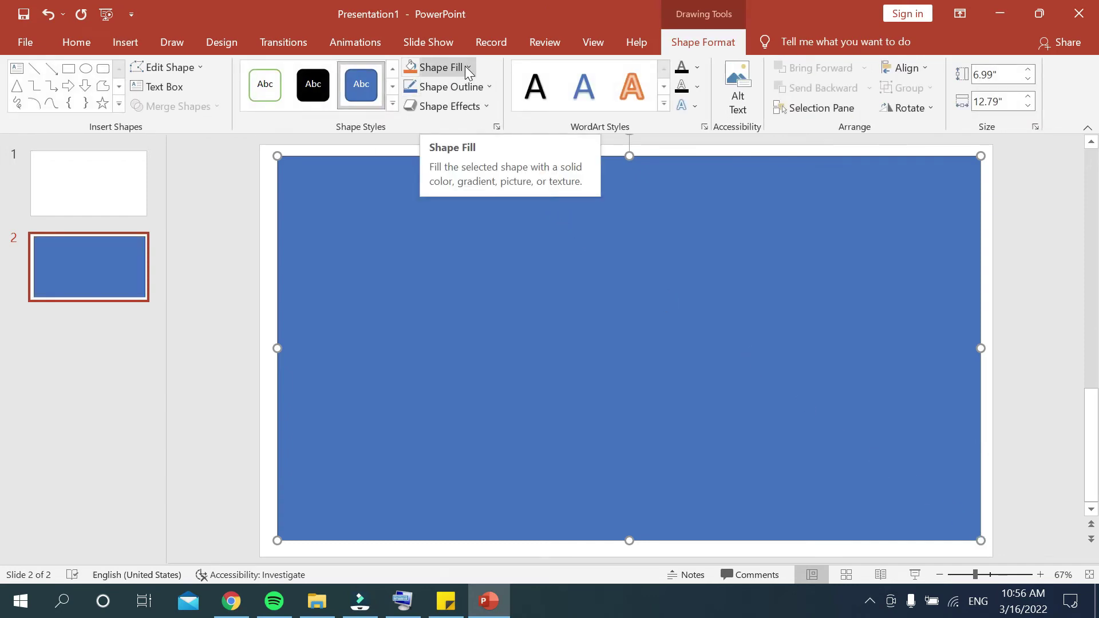
Set the full-slide rectangle's Shape Fill to No Fill
left_click(470, 68)
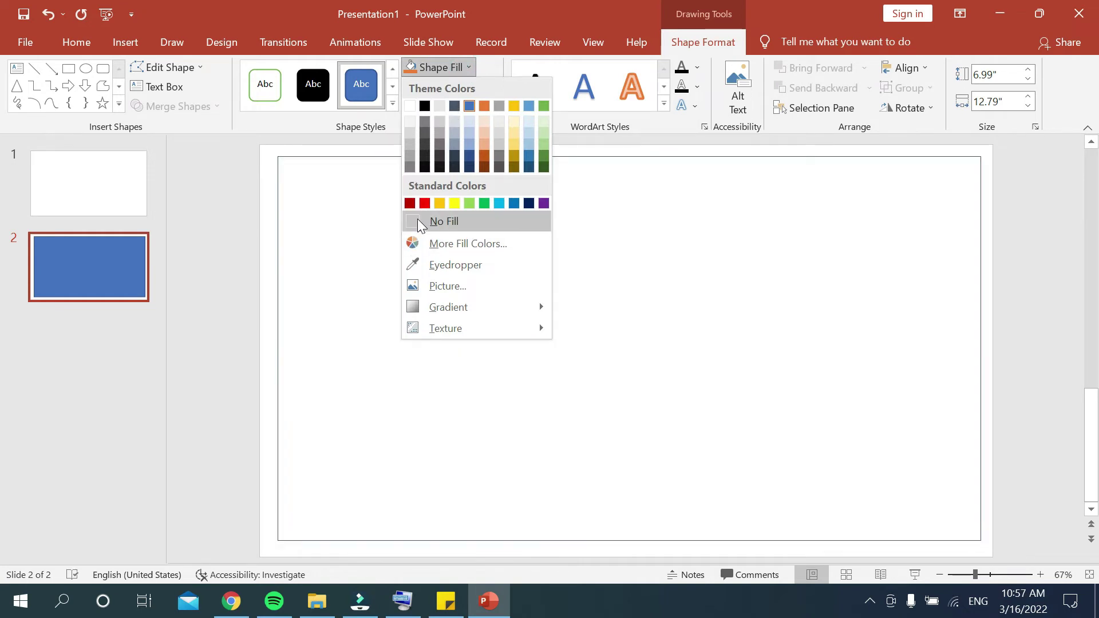
left_click(421, 223)
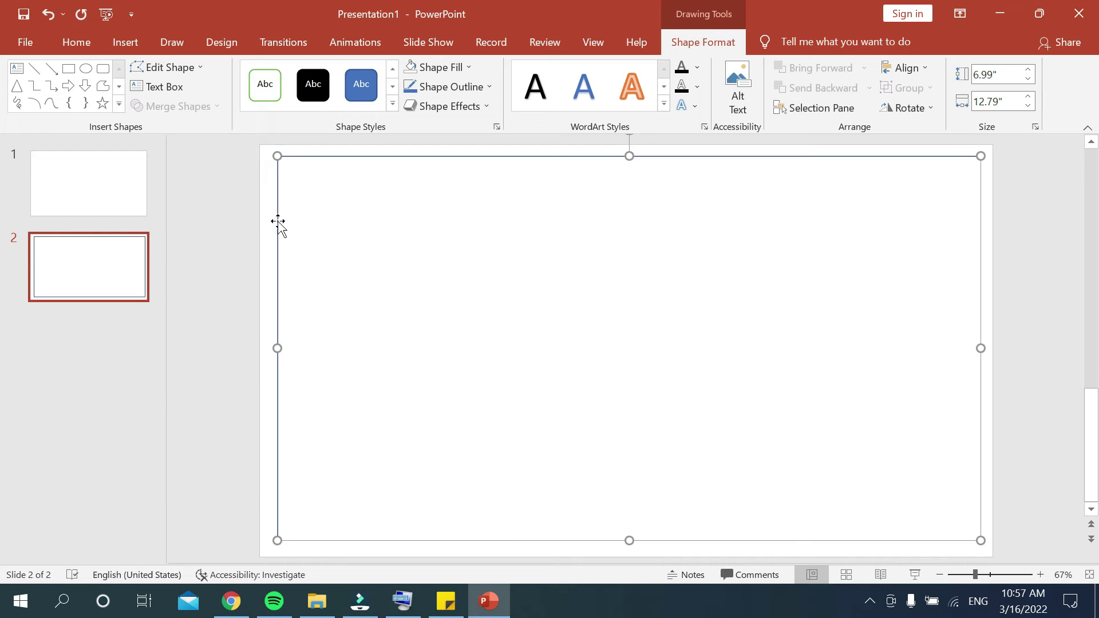
Set the rectangle's Shape Outline to the gold theme colour
left_click(473, 91)
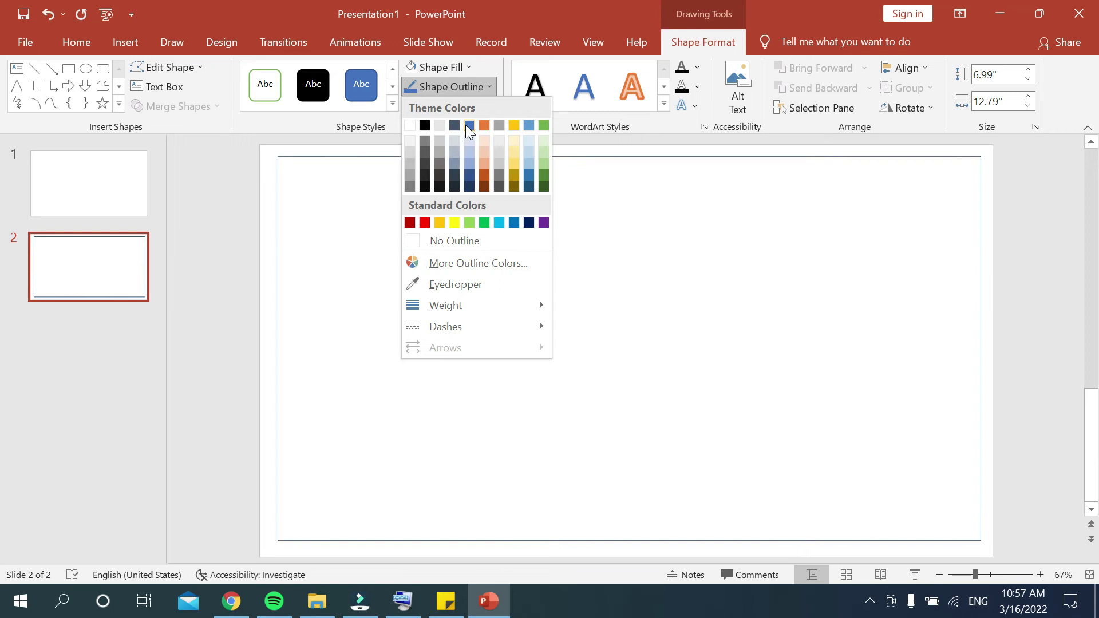
left_click(512, 125)
left_click(365, 256)
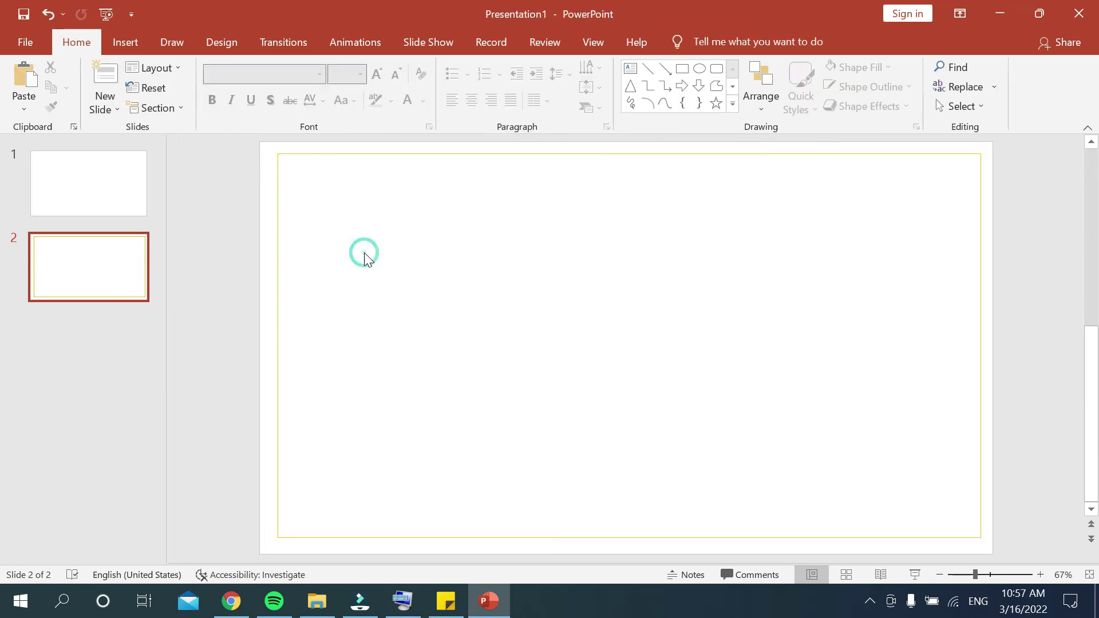